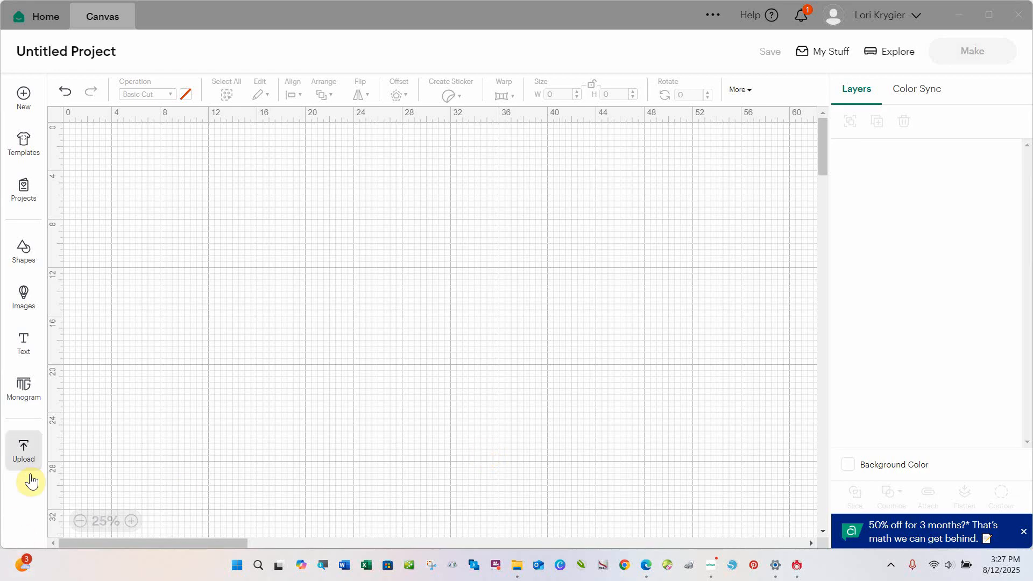
Step: Upload the file Woman with Trucker Baseball Hat 1-Cricut-Brother.svg, keeping its default image name, and place it on the canvas
click(25, 456)
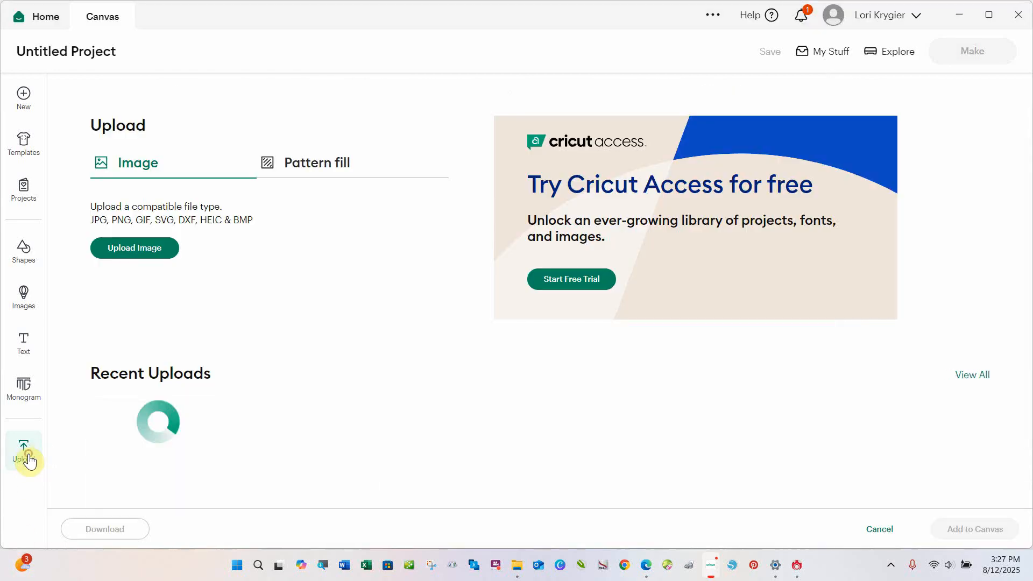
click(167, 255)
click(538, 365)
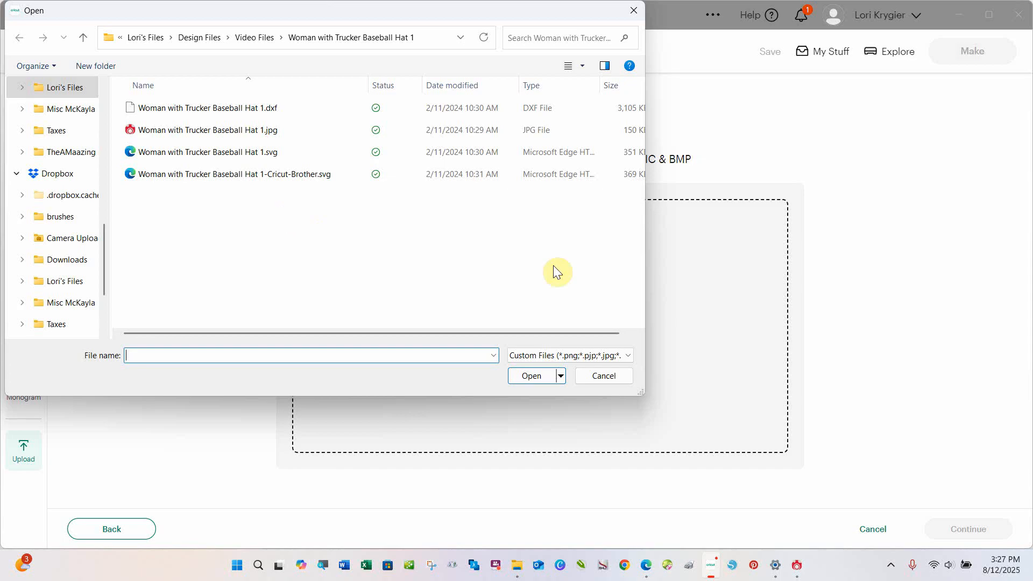
click(278, 175)
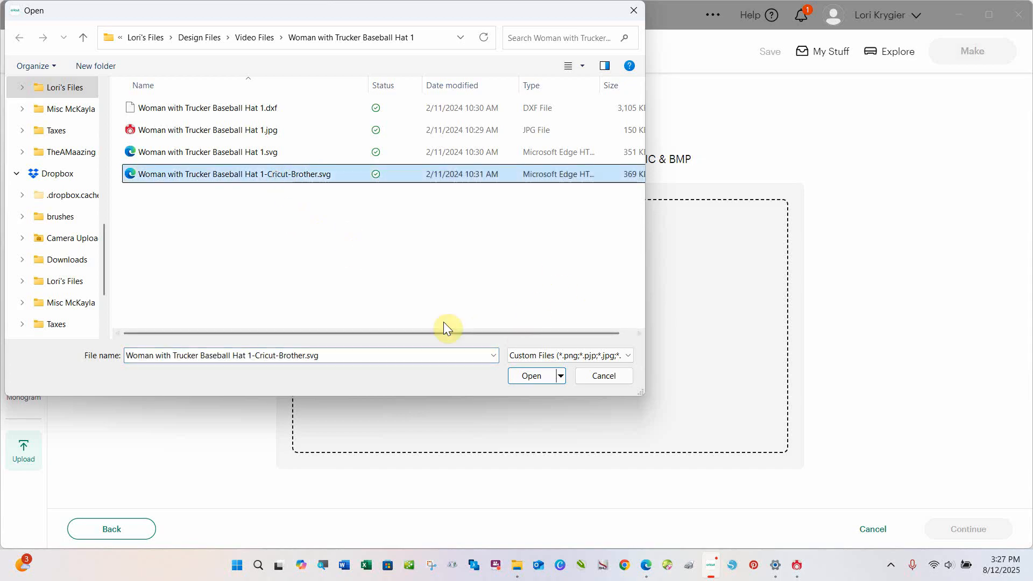
click(535, 379)
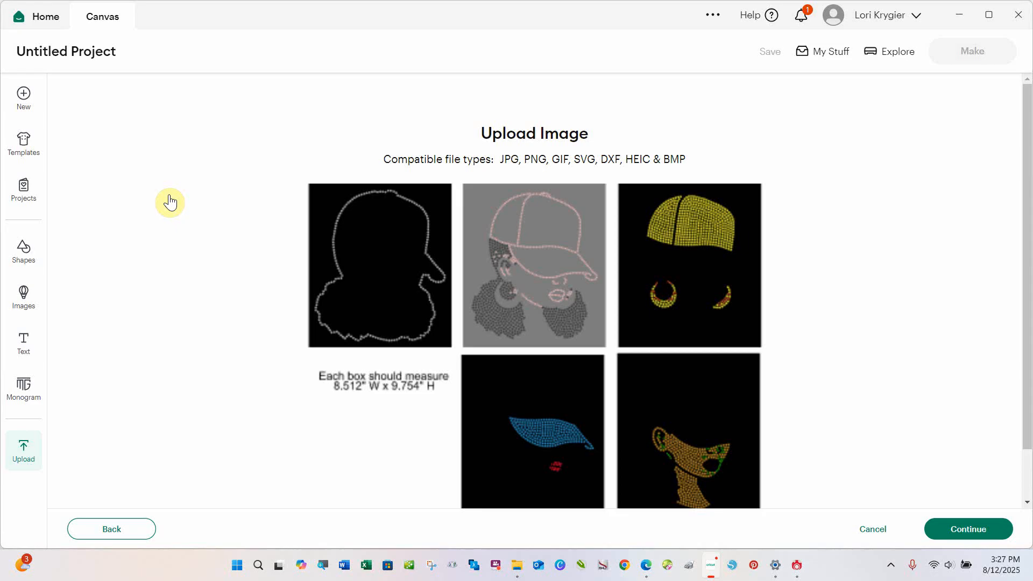
click(966, 529)
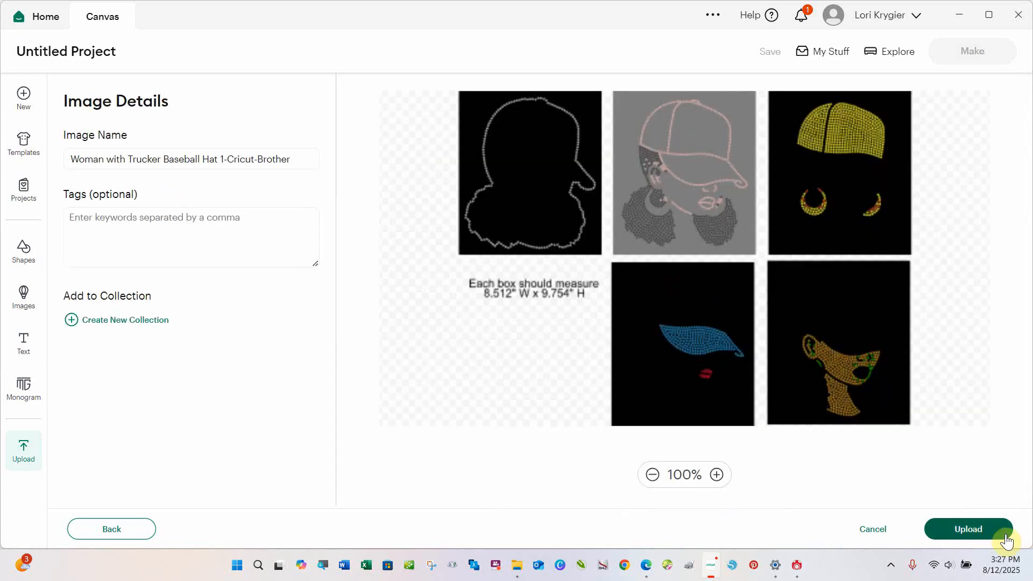
click(978, 533)
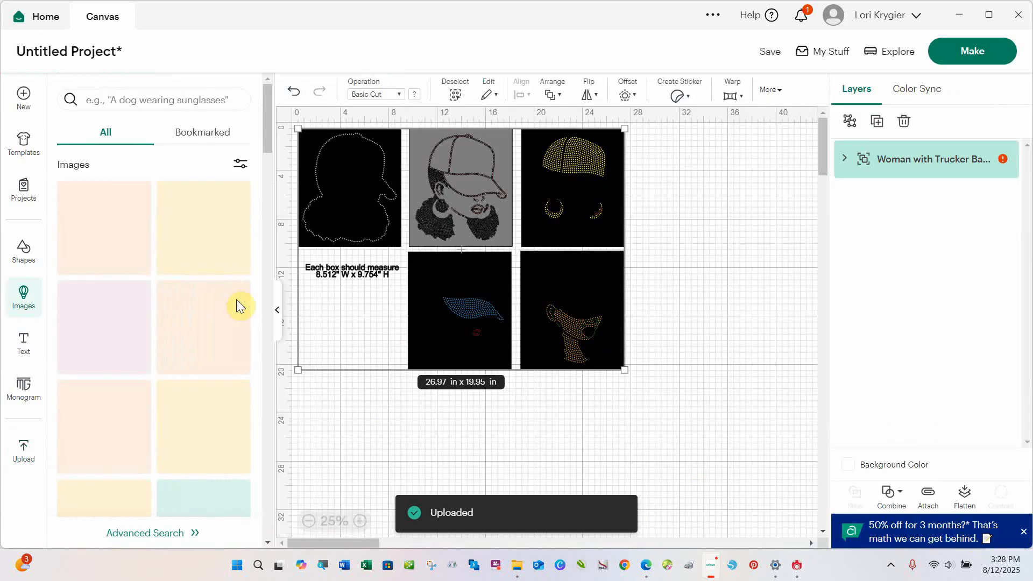
click(277, 310)
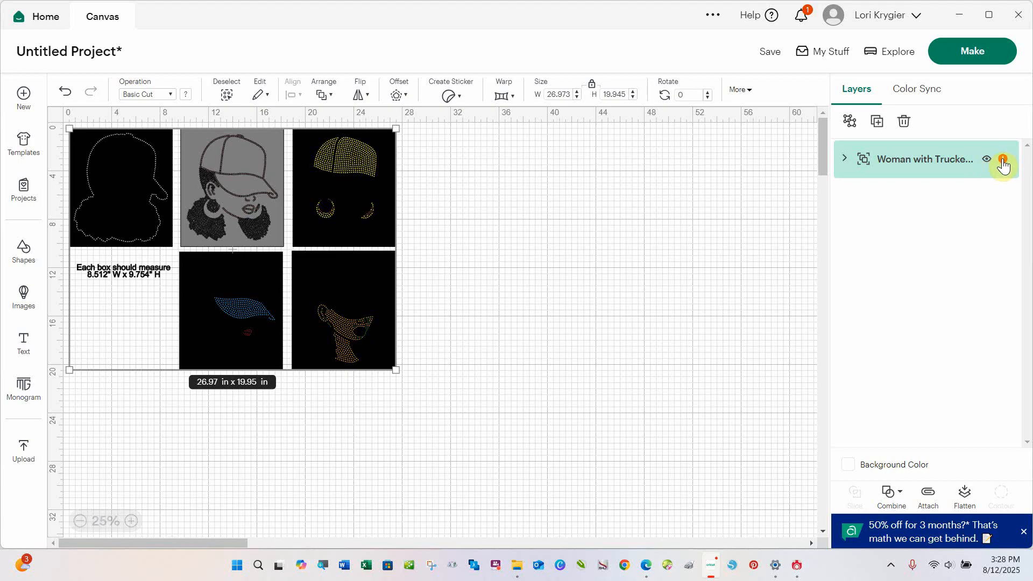
Step: Ungroup the placed rhinestone design into its separate layers and clear the selection
mouse_move(1002, 159)
click(850, 121)
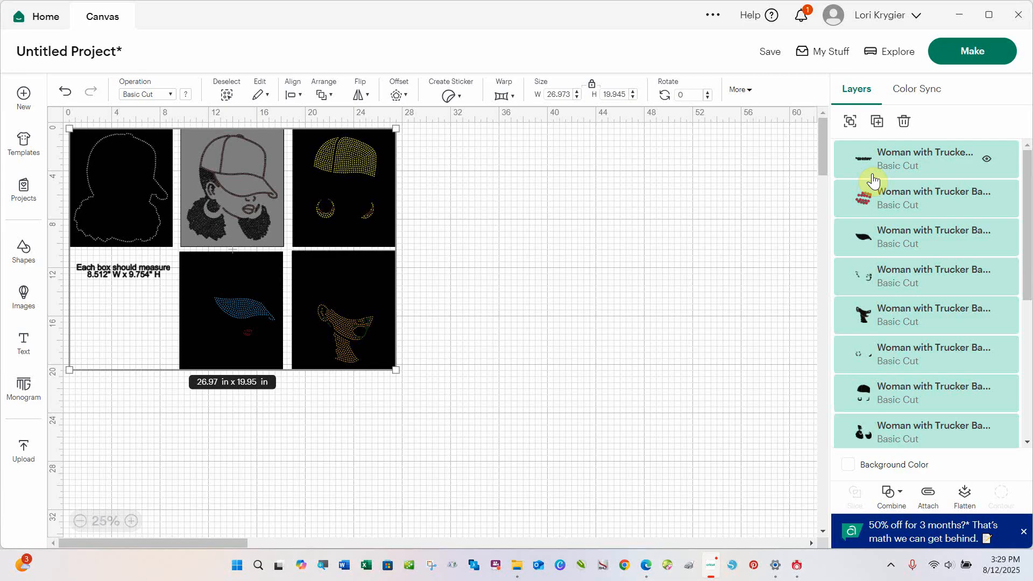
click(65, 93)
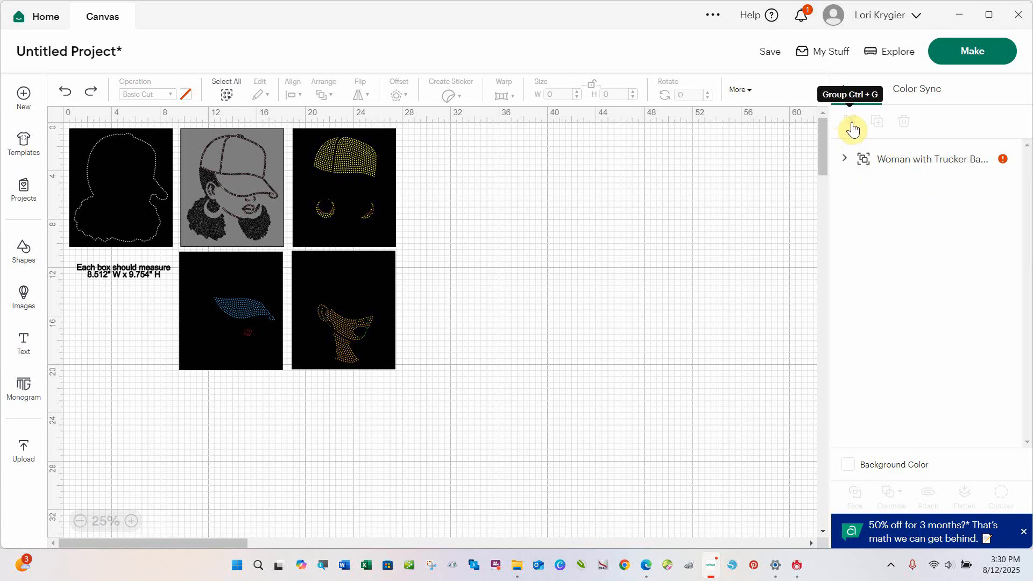
click(907, 160)
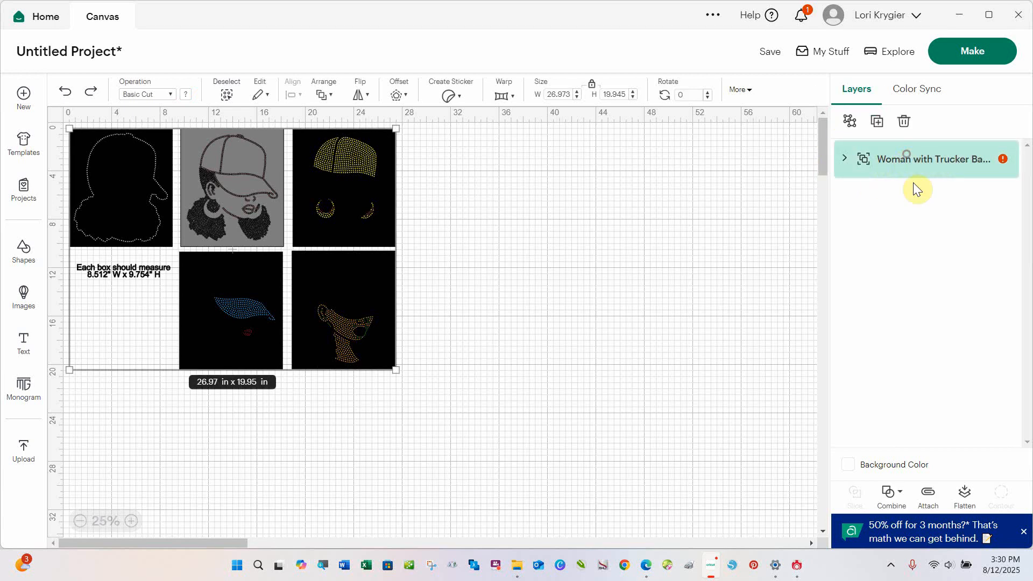
click(849, 128)
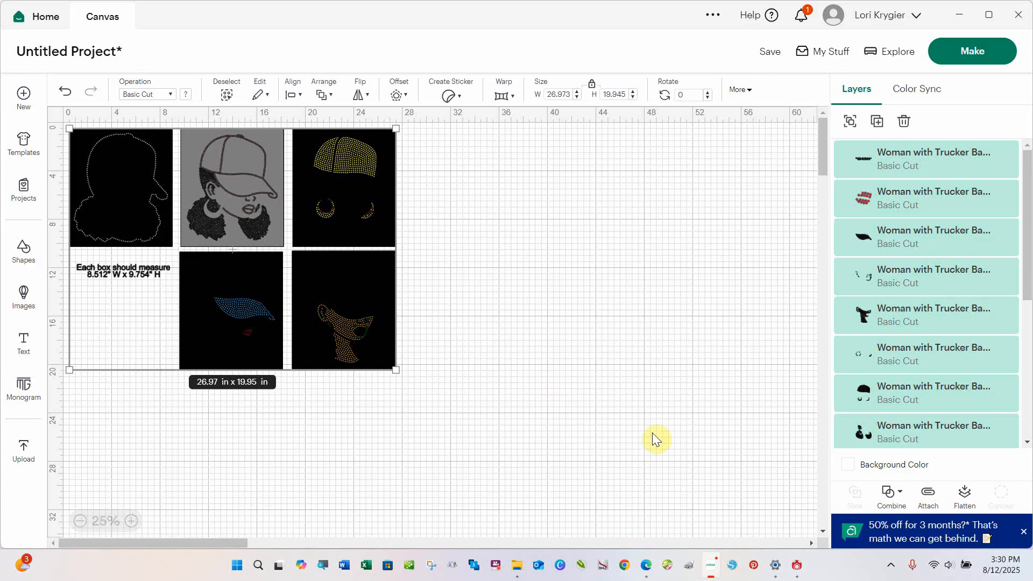
click(676, 452)
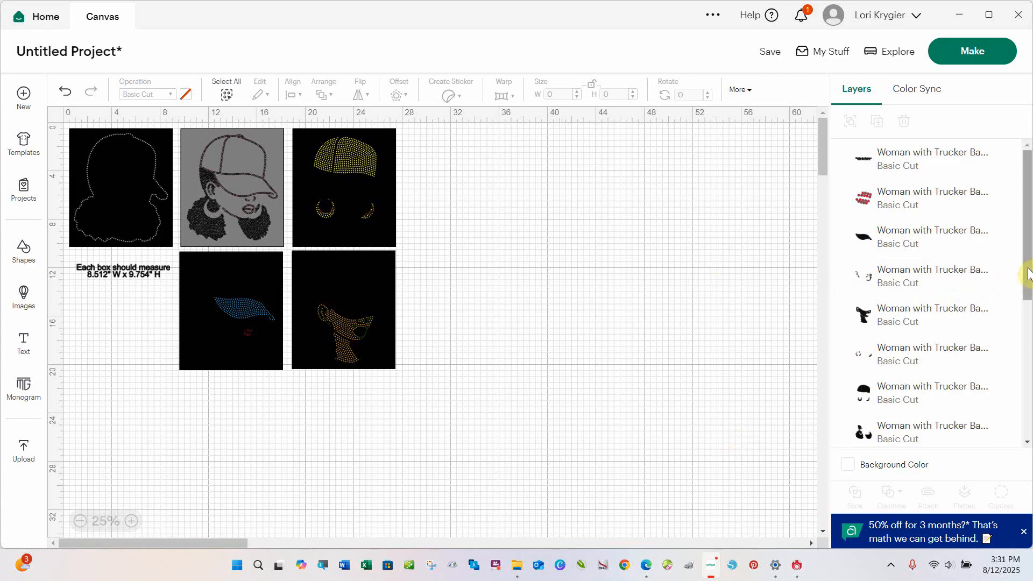
Step: Hide the black background box behind the face and neck, and delete the other three black boxes and the gray box
drag(1028, 275, 1026, 413)
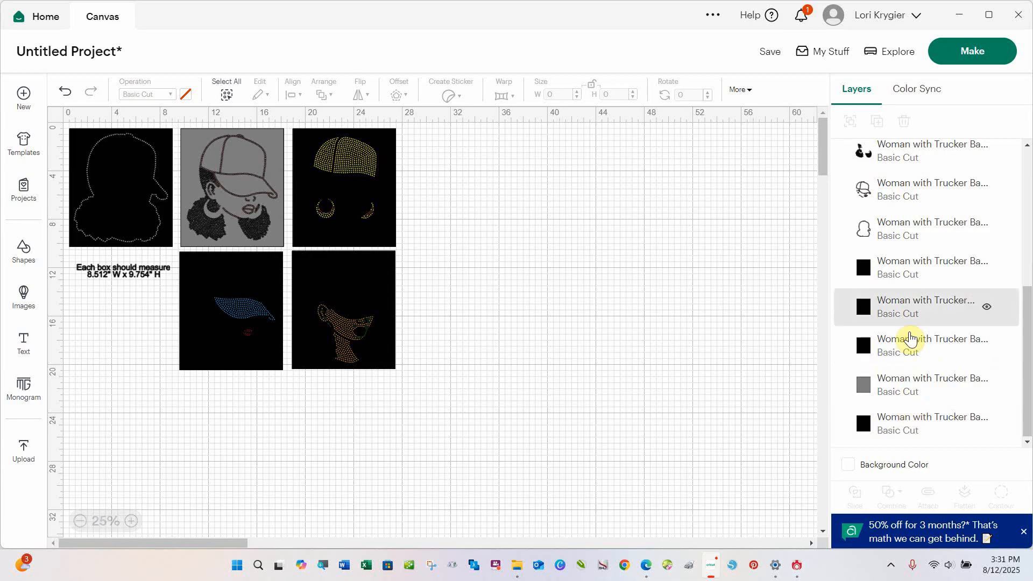
click(906, 311)
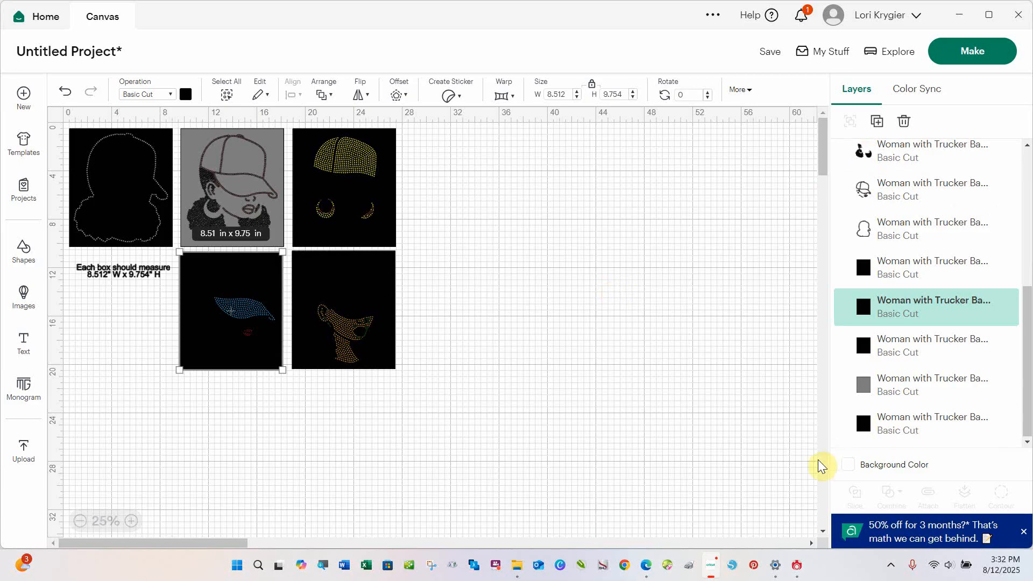
click(702, 406)
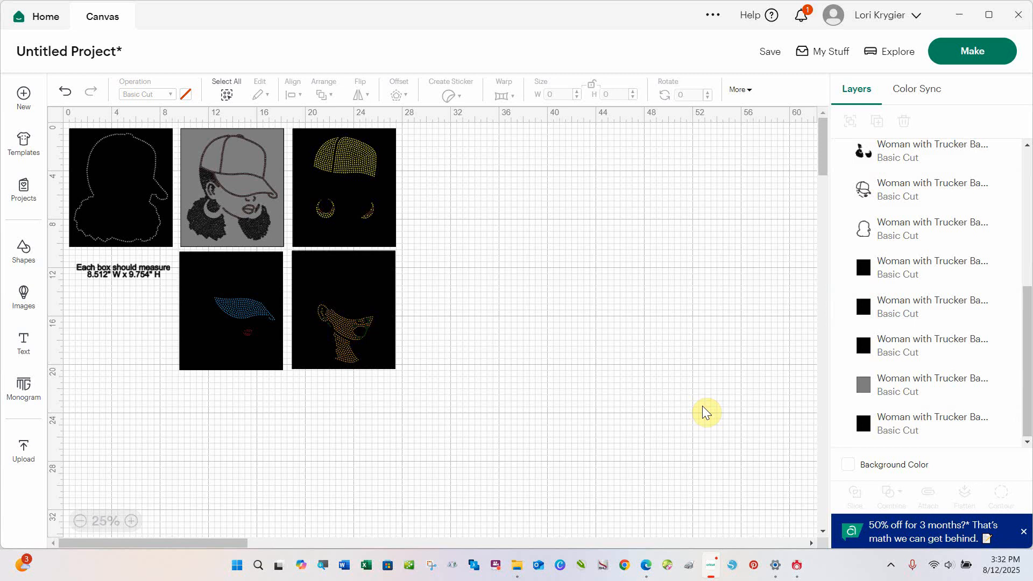
click(987, 268)
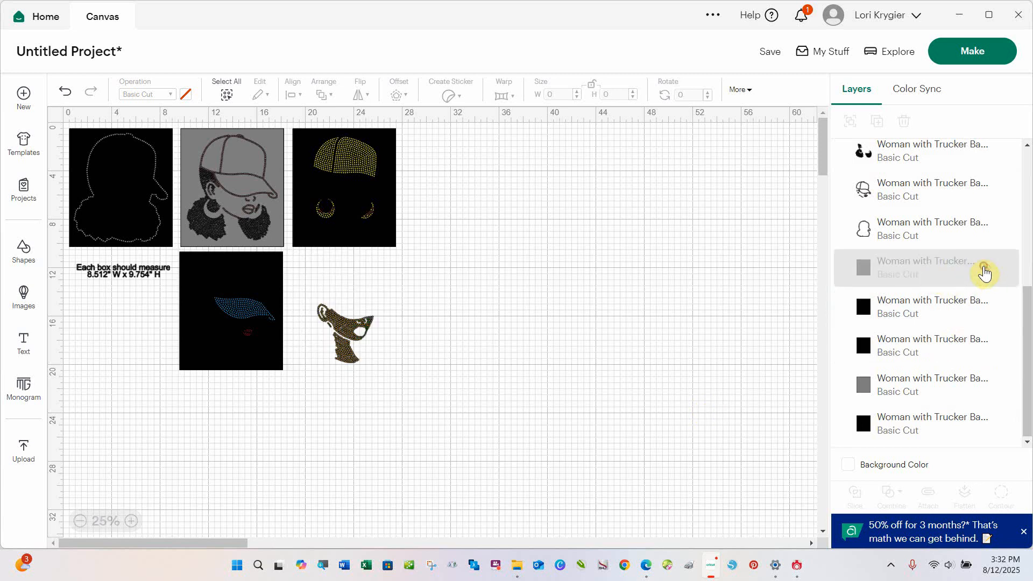
click(868, 309)
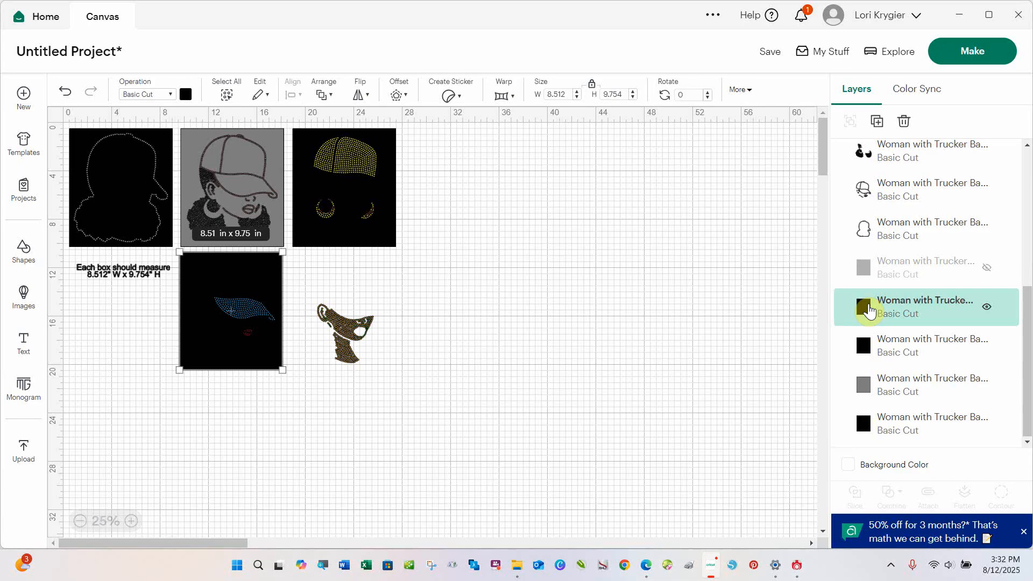
key(Delete)
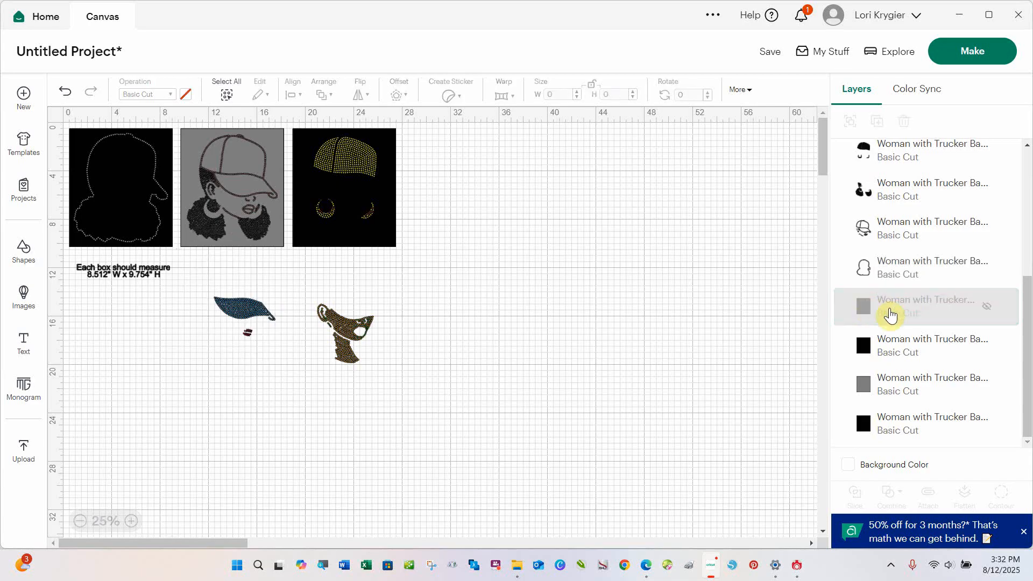
key(Delete)
click(869, 395)
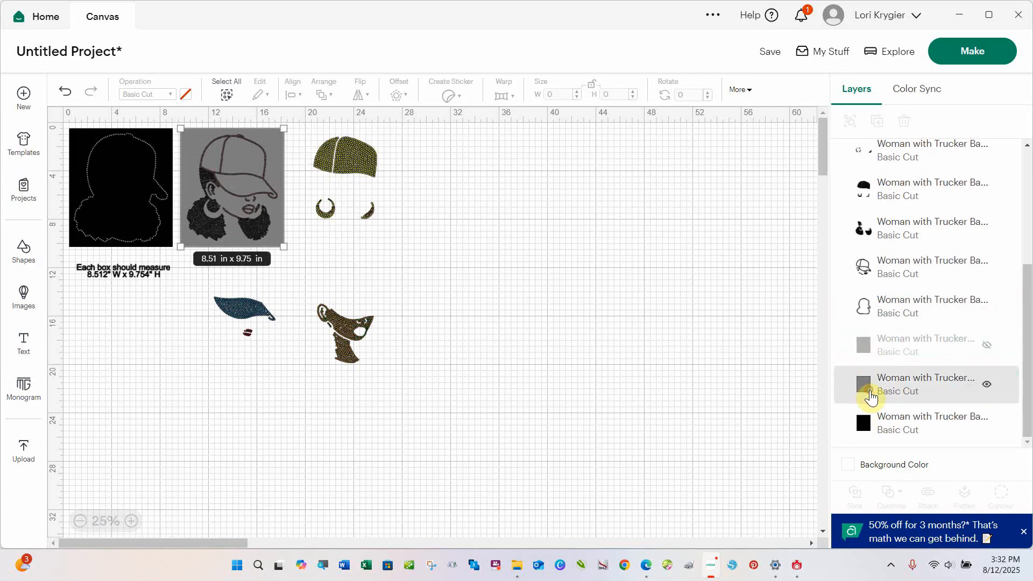
key(Delete)
click(866, 431)
key(Delete)
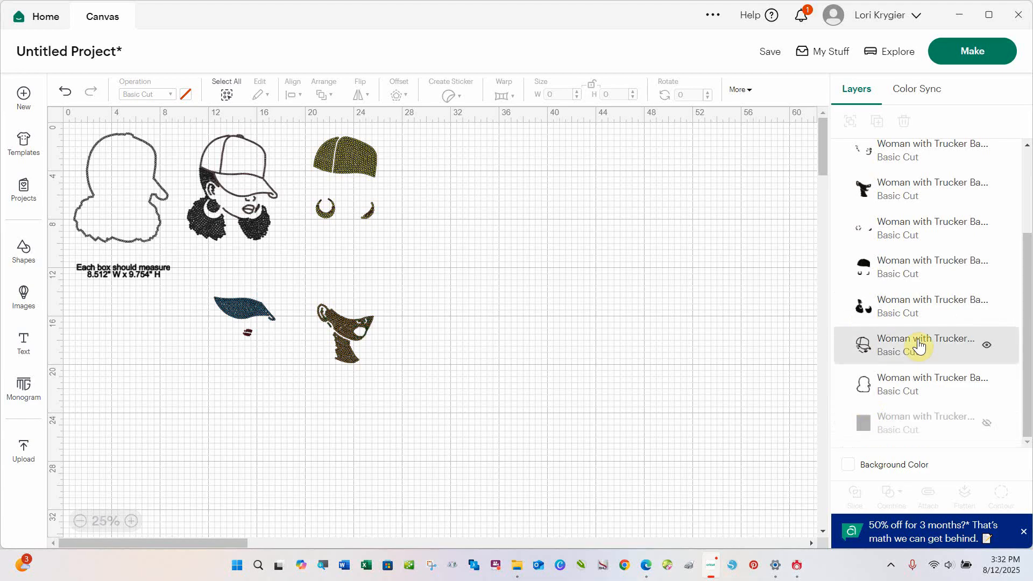
Step: Unhide the remaining black background box behind the face and neck and delete it
click(986, 424)
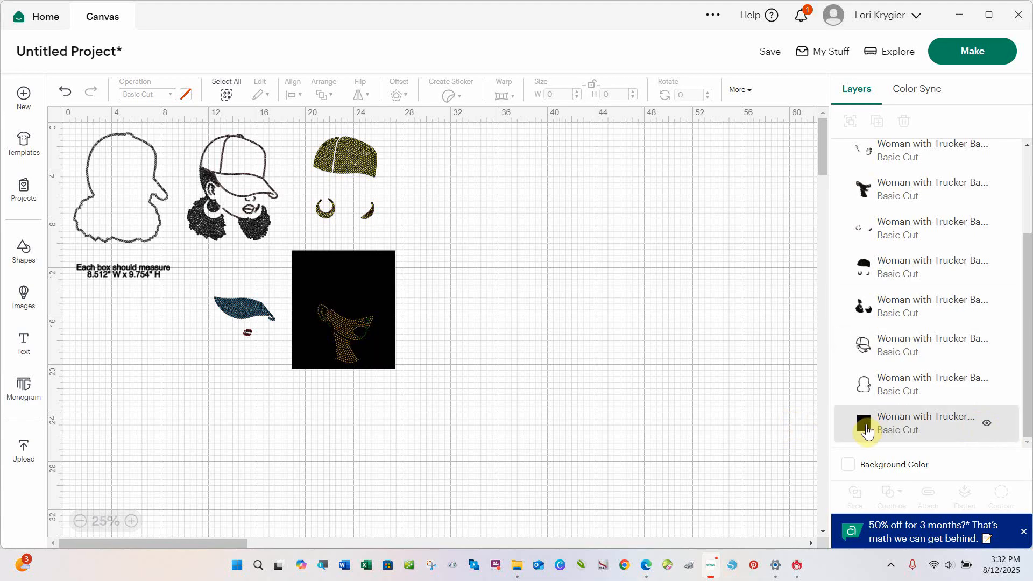
click(921, 438)
key(Delete)
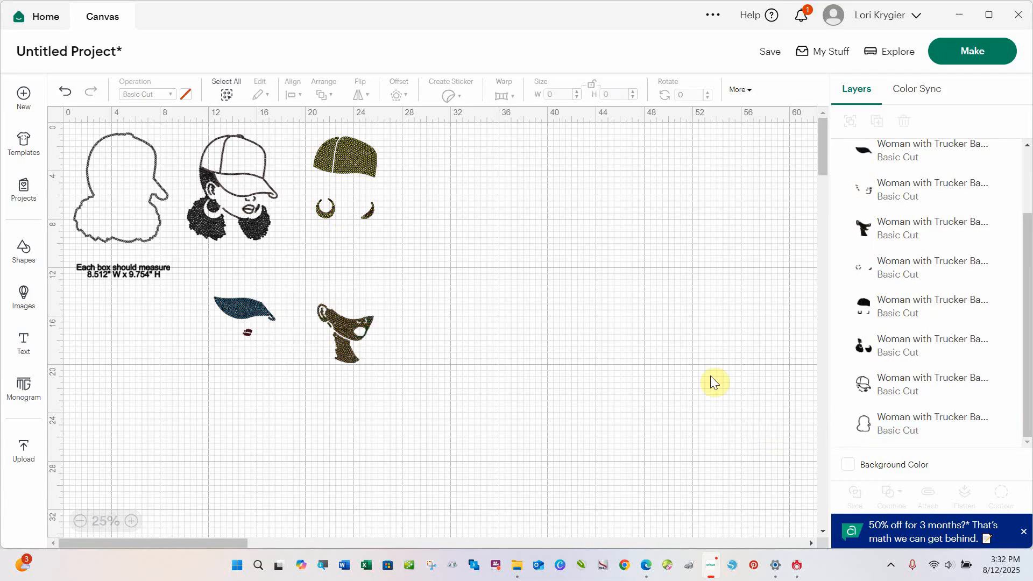
Step: Delete the text layer that reads "Each box should measure 8.512" W x 9.754" H"
scroll(979, 249, up, 3)
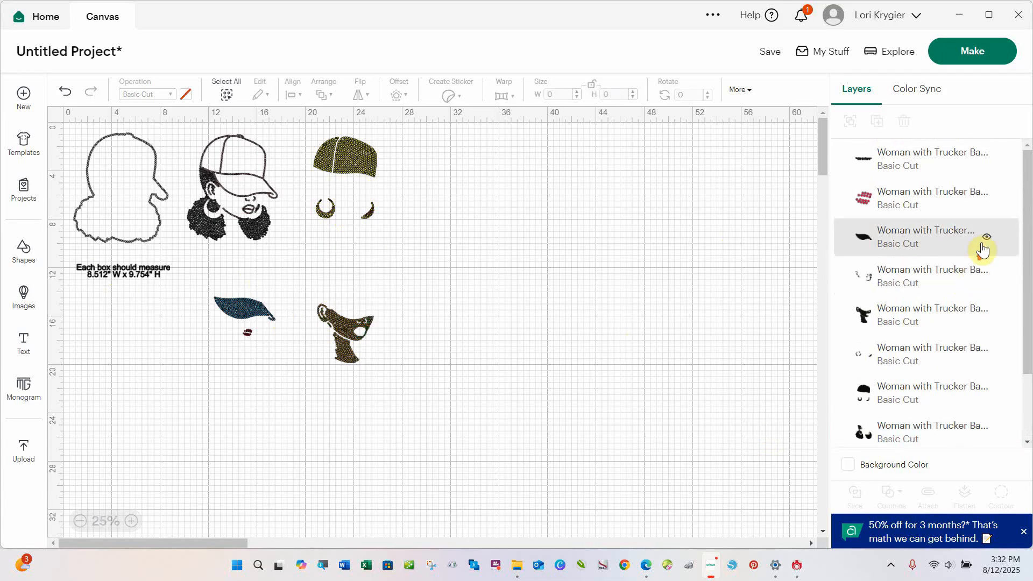
click(891, 171)
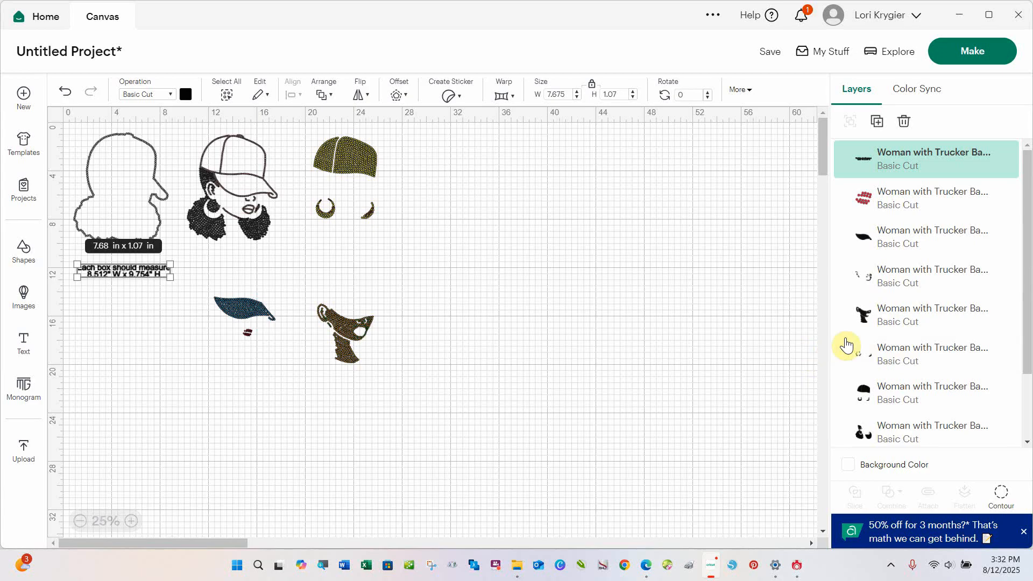
key(Delete)
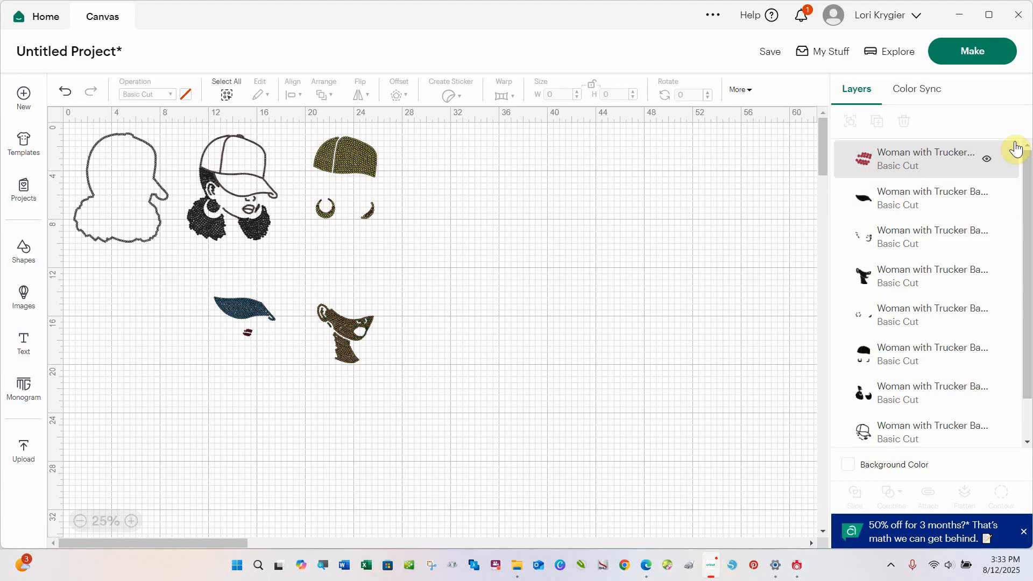
Step: Try to send the project to the Make stage and cancel the machine setup
click(974, 58)
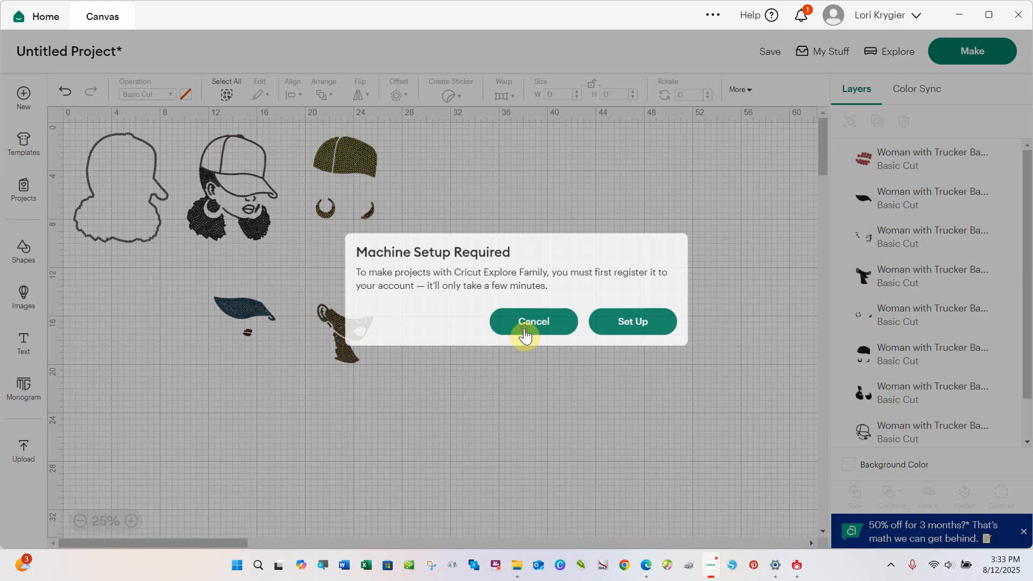
click(525, 329)
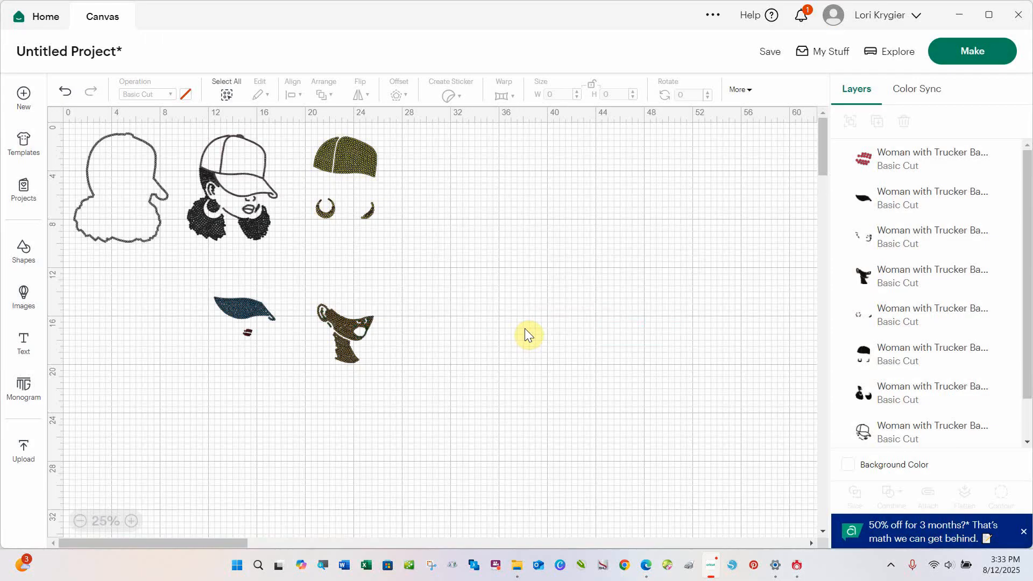